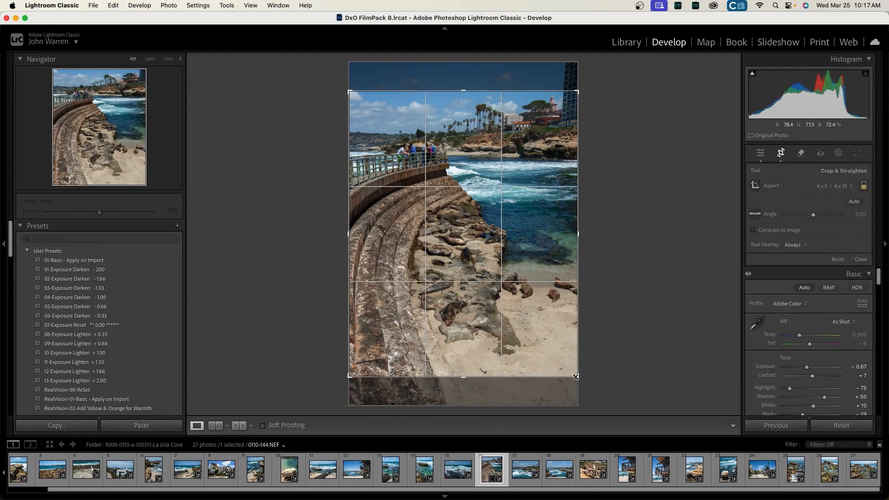
Crop the photo to a 4 x 5 / 8 x 10 landscape framing the people on the sea wall, sky and surf, leaving out the beach.
drag(576, 376, 577, 332)
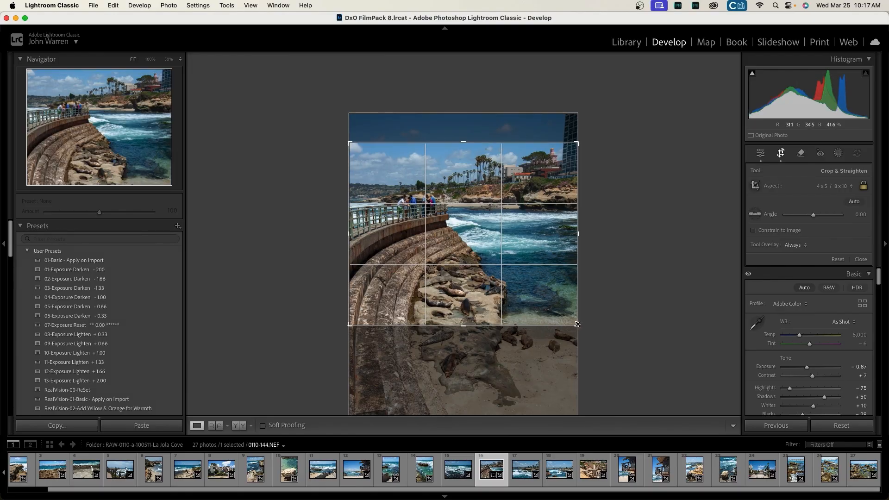
mouse_move(577, 328)
mouse_down()
mouse_move(568, 304)
mouse_move(570, 319)
mouse_up()
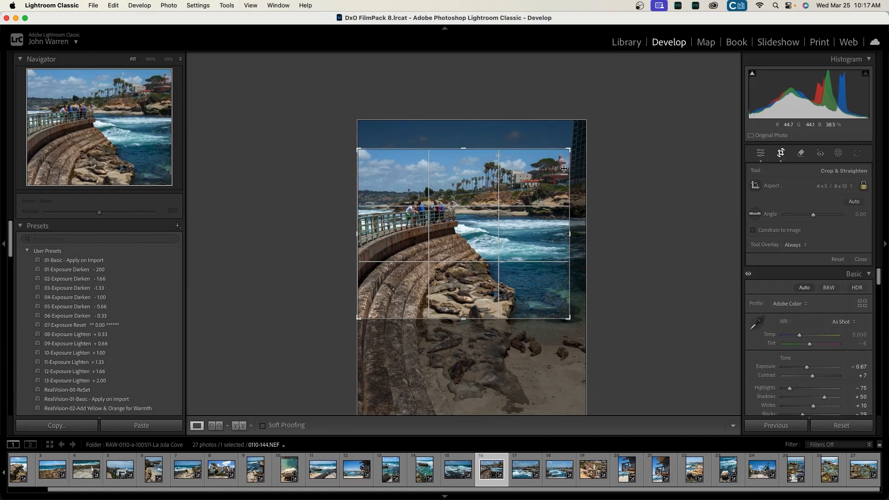
drag(496, 248, 497, 276)
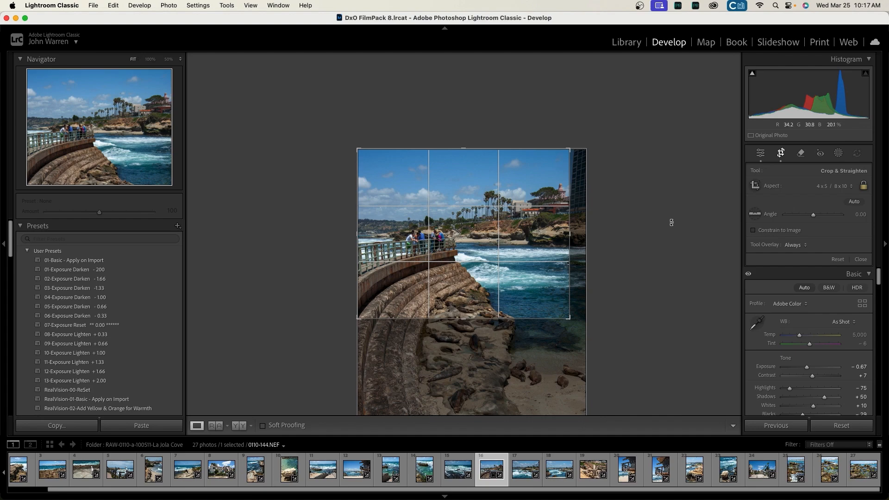
key(Return)
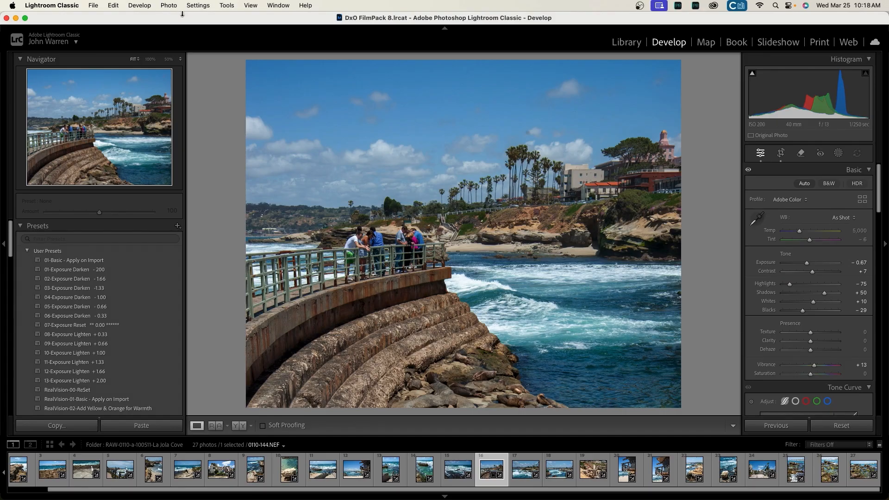
click(169, 6)
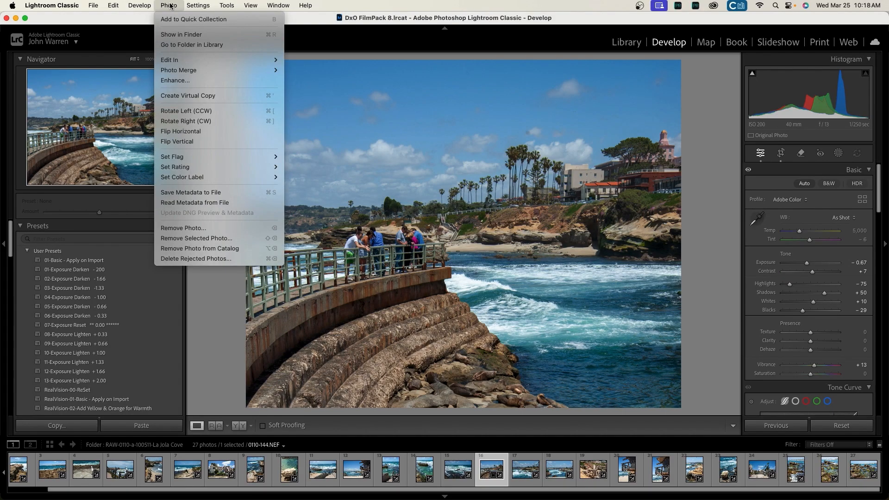
mouse_move(194, 62)
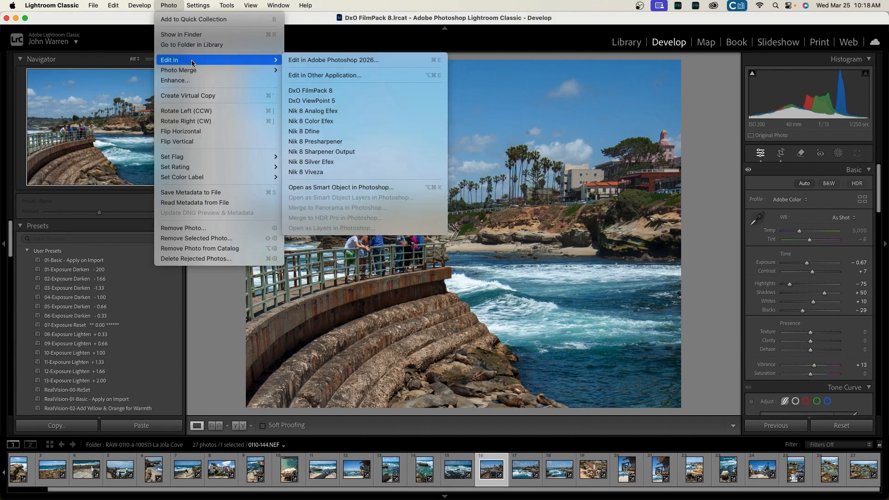
click(367, 93)
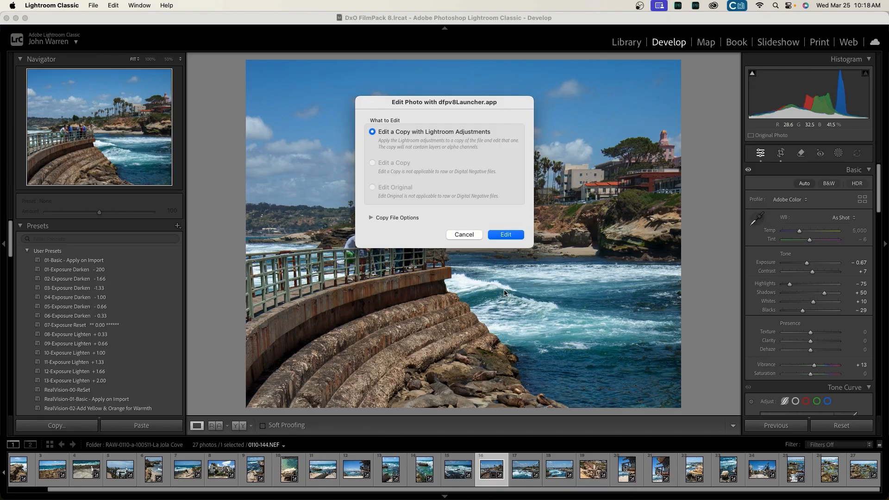
click(465, 235)
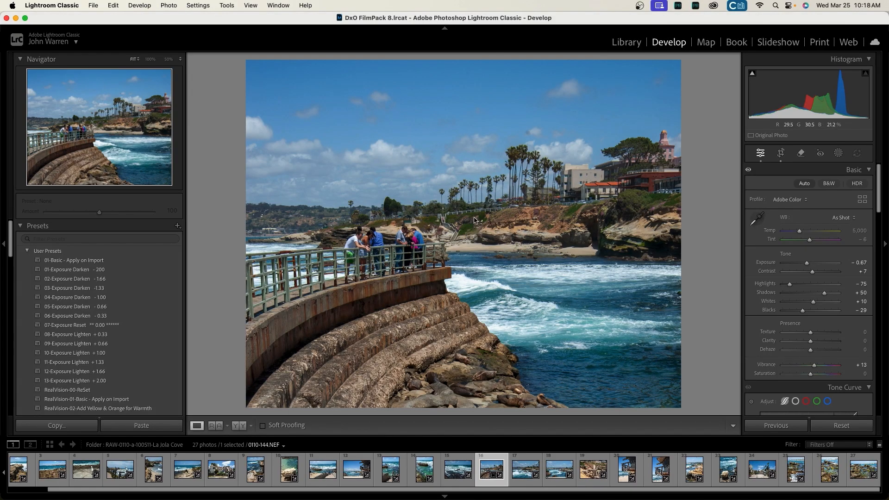
right_click(475, 220)
mouse_move(537, 255)
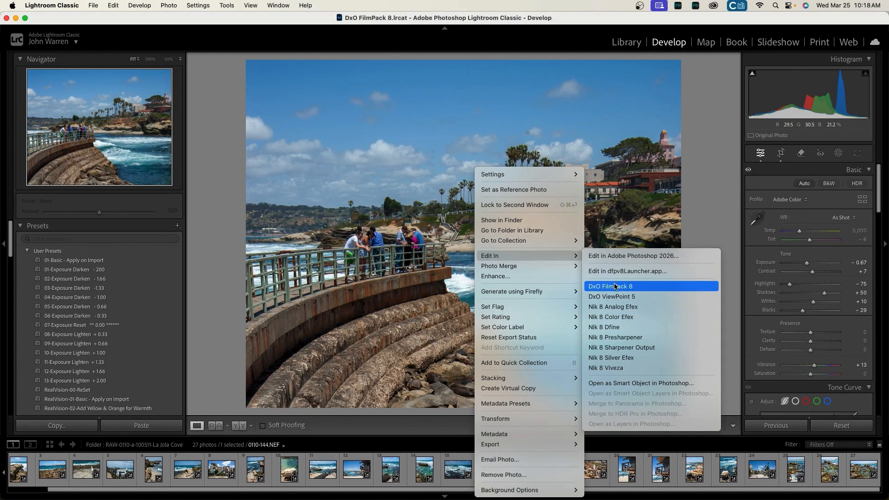
click(445, 231)
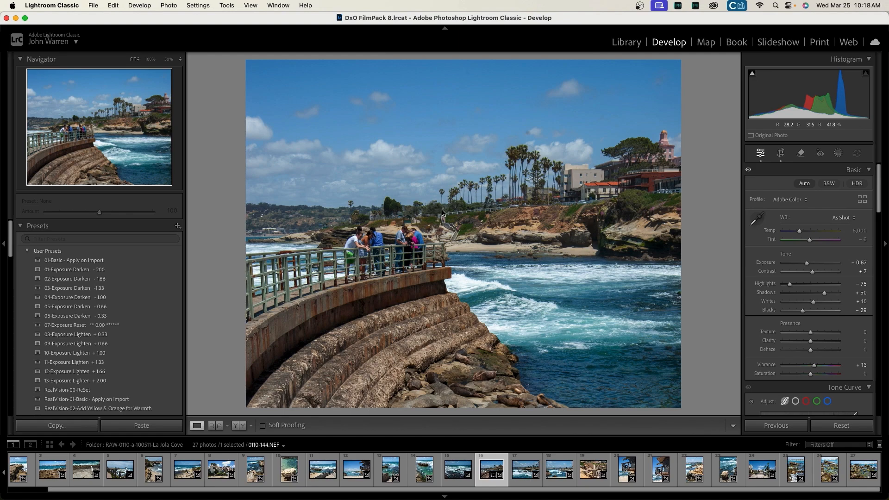
Start editing a copy of the photo with Lightroom adjustments in DxO FilmPack 8, keeping TIFF as the file format.
right_click(413, 170)
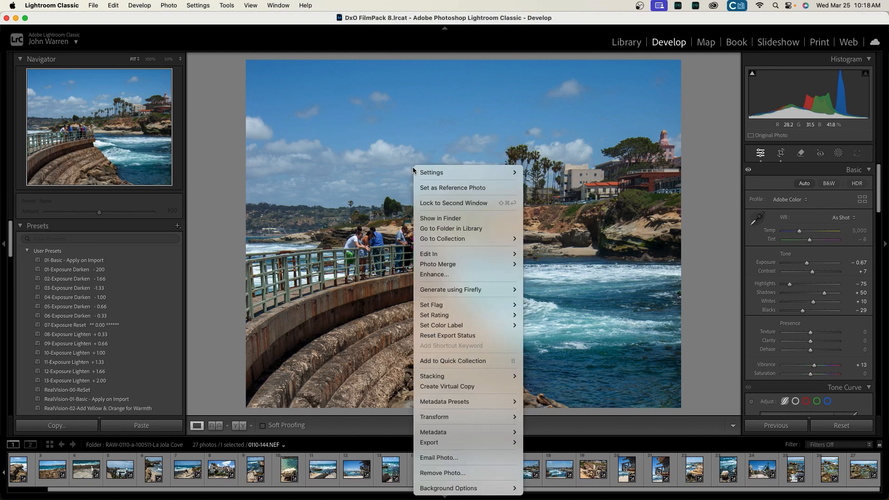
mouse_move(470, 254)
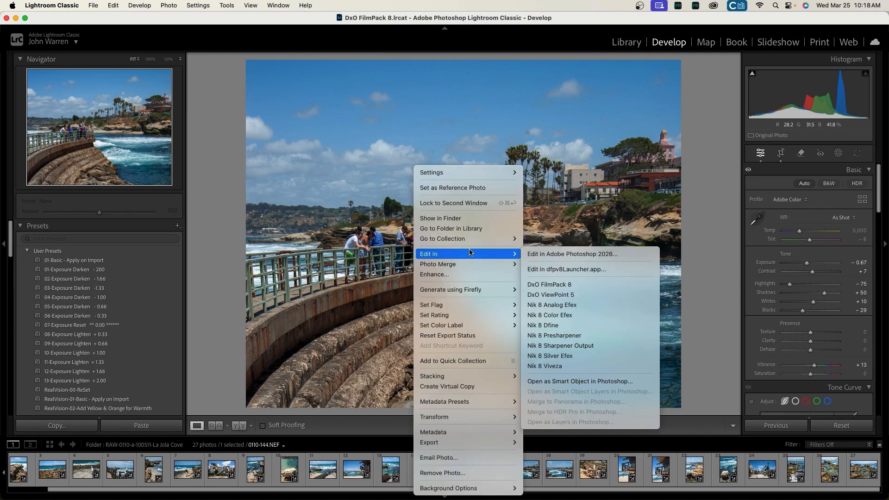
click(580, 284)
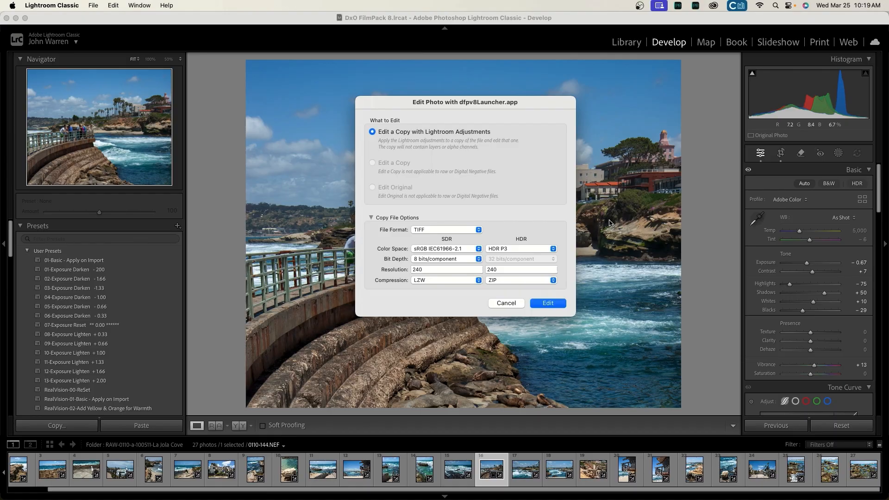
click(478, 232)
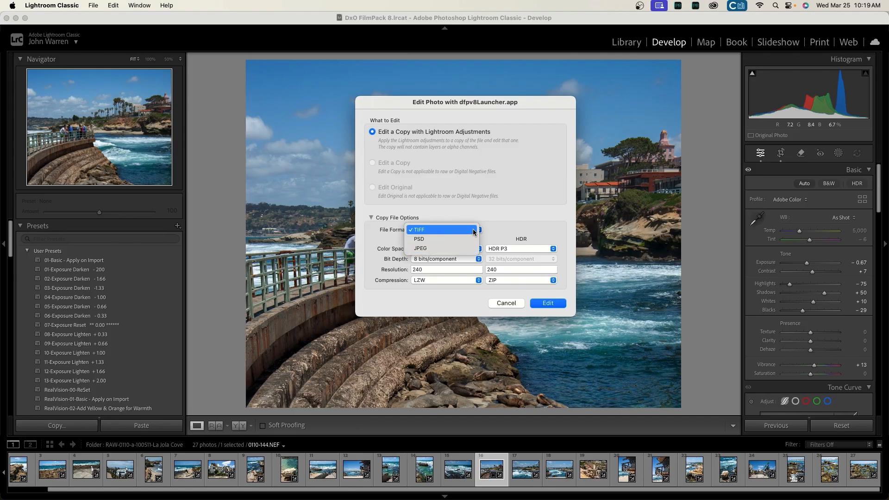
click(473, 231)
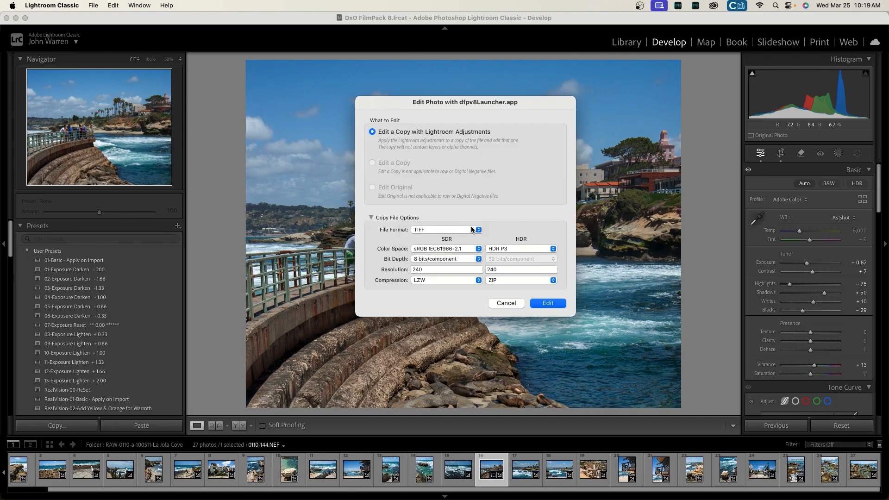
Set the SDR copy to ProPhoto RGB, 16 bits/component, resolution 360 and no compression, and open it in DxO FilmPack 8.
click(478, 249)
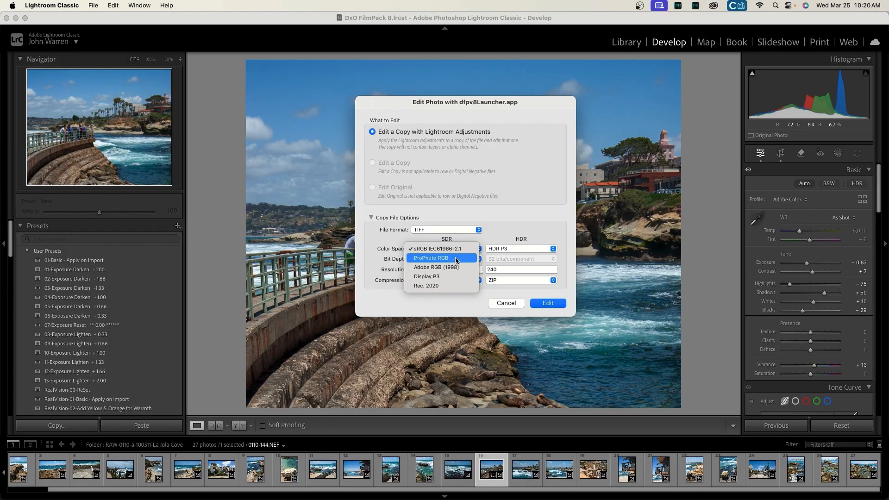
click(456, 260)
click(478, 260)
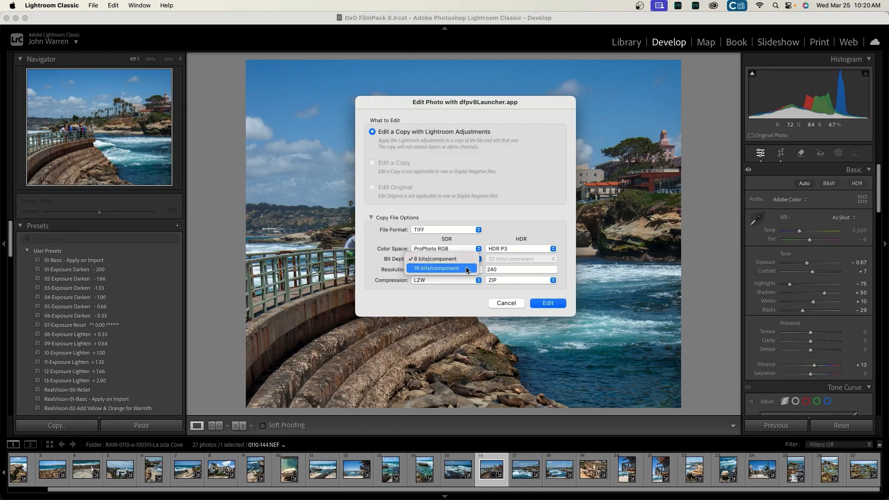
click(466, 269)
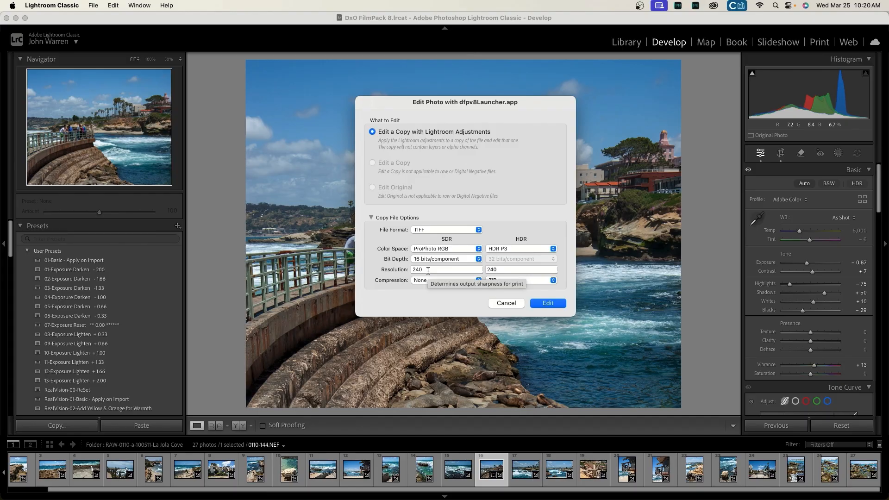
click(477, 280)
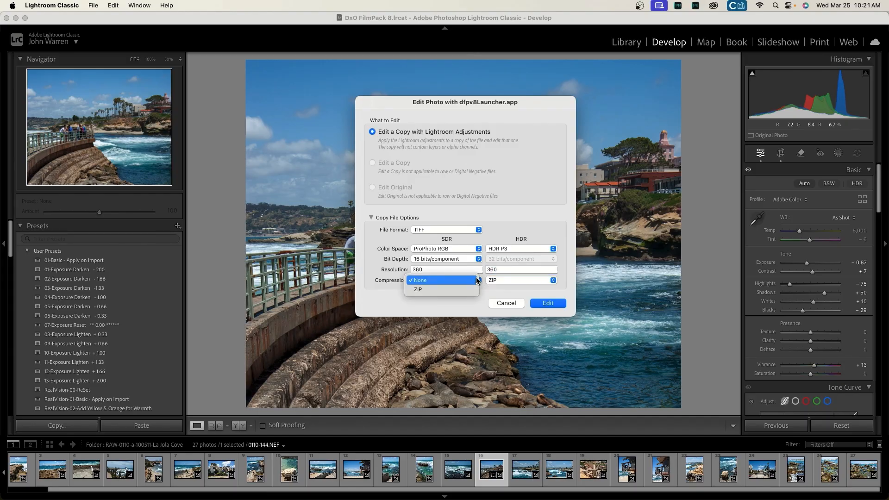
click(474, 280)
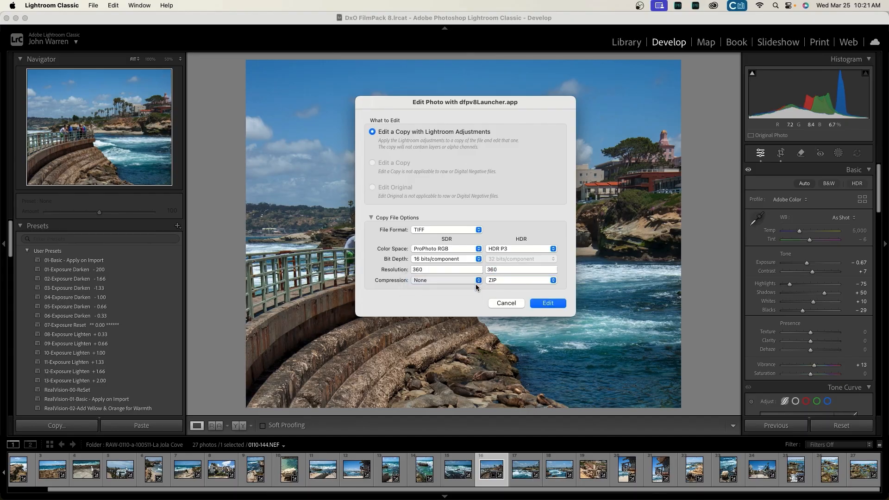
click(548, 303)
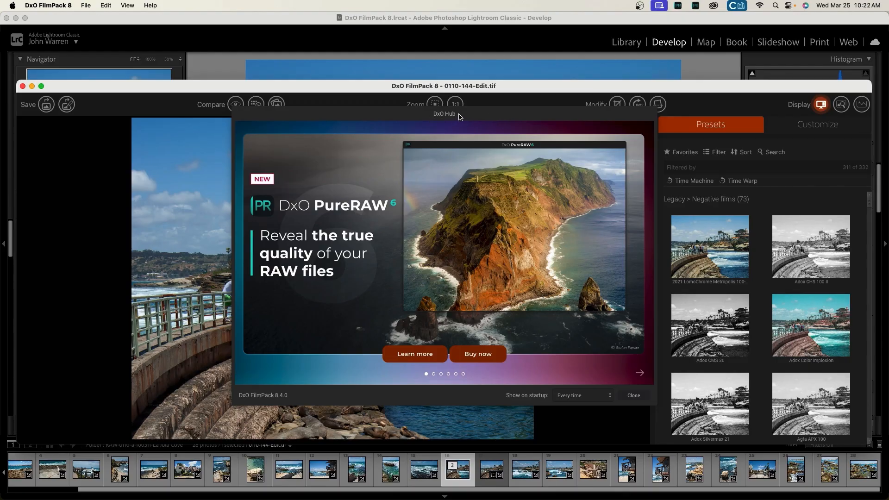
Set DxO Hub to show on startup for updates only, close it, and maximize the FilmPack window.
click(579, 399)
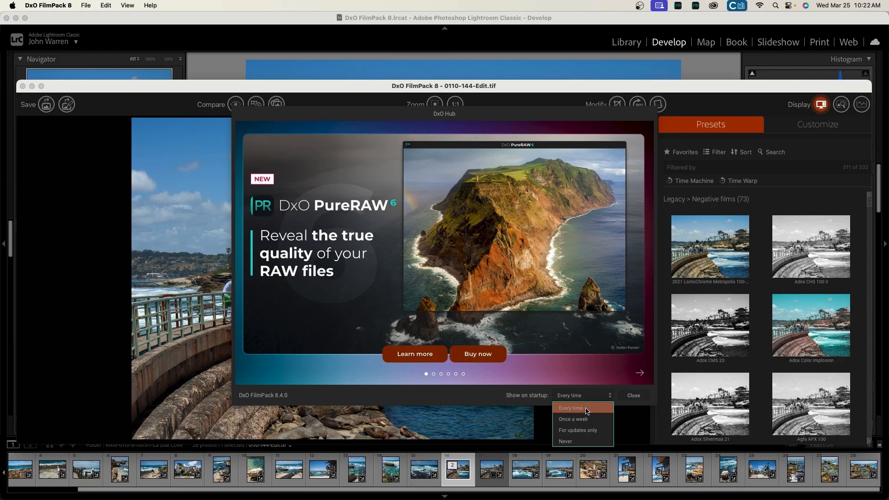
click(597, 432)
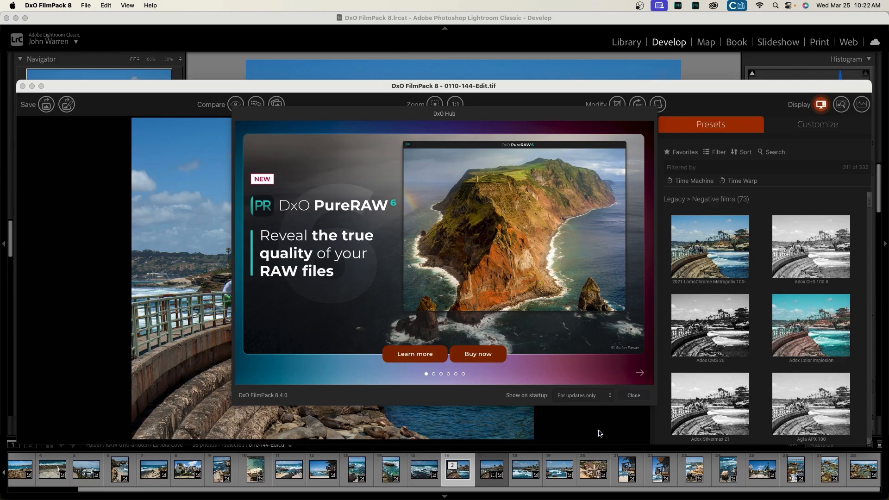
click(634, 396)
double_click(170, 87)
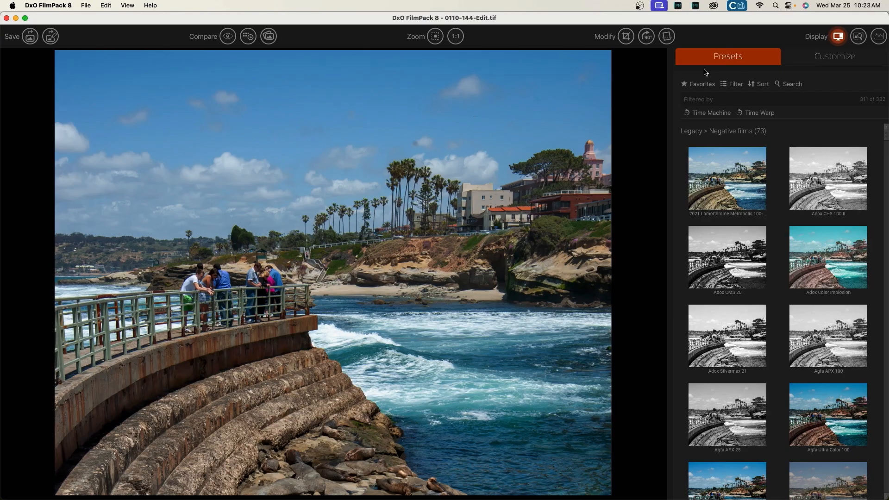
Try the Agfa Vista 200 and Cross processed - Kodak Elite 100 negative film presets on the photo.
scroll(886, 140, down, 3)
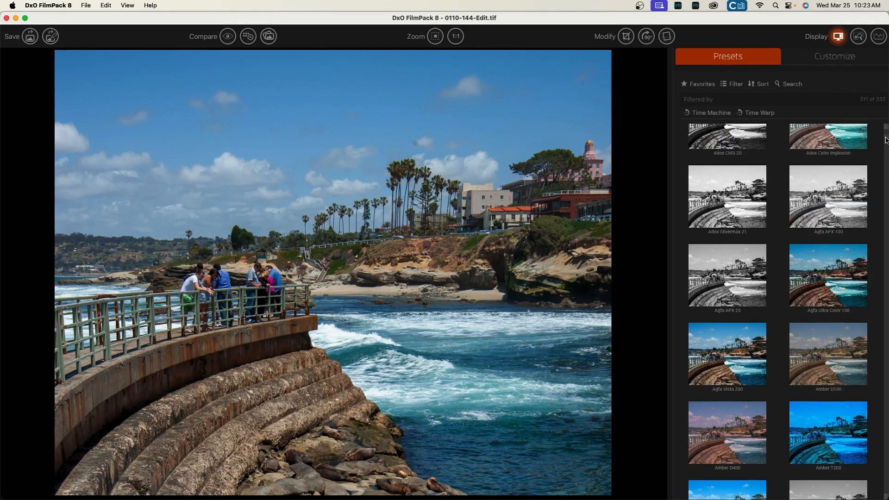
scroll(886, 140, down, 4)
click(735, 194)
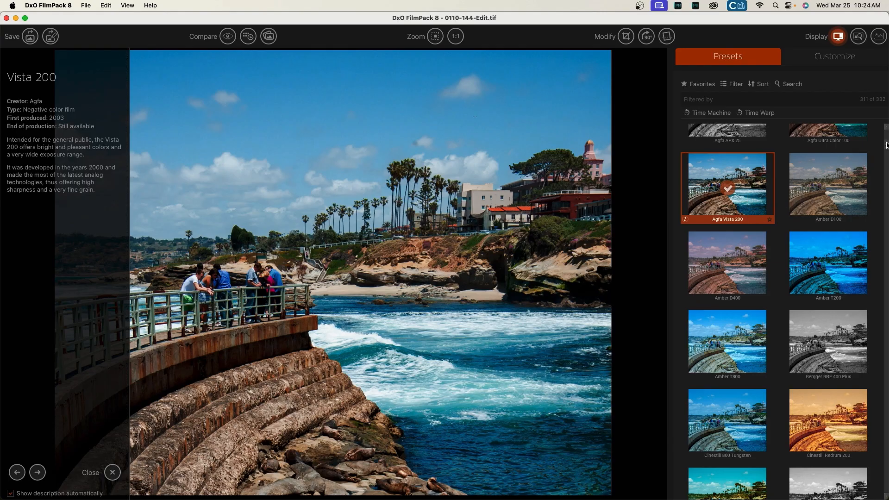
drag(887, 144, 886, 155)
click(711, 187)
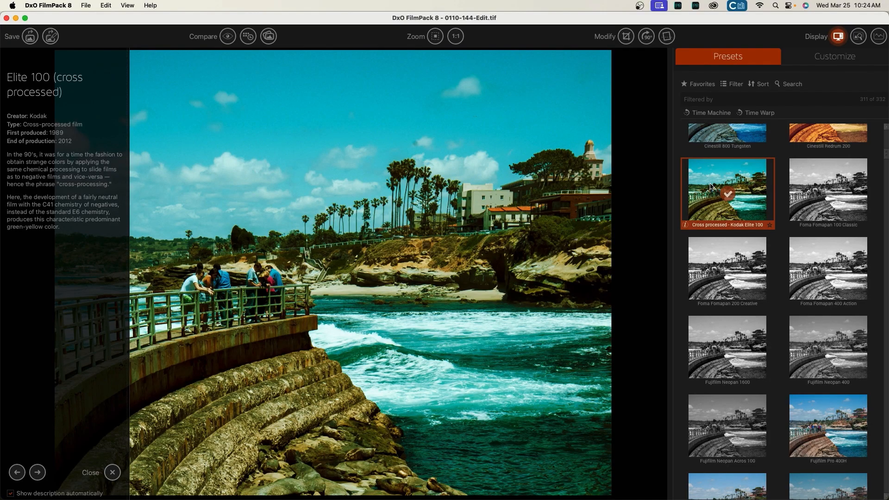
Try the black-and-white Fujifilm Neopan Acros 100 preset on the photo.
scroll(886, 159, down, 5)
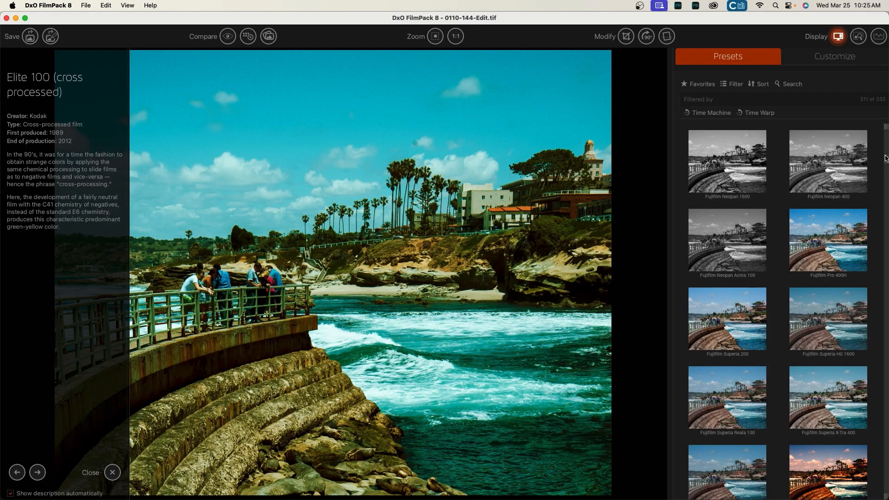
scroll(885, 159, up, 1)
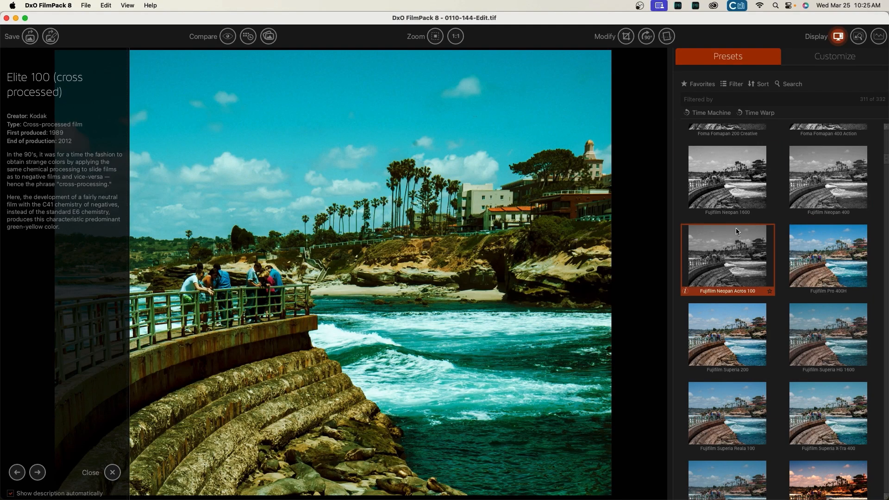
click(731, 249)
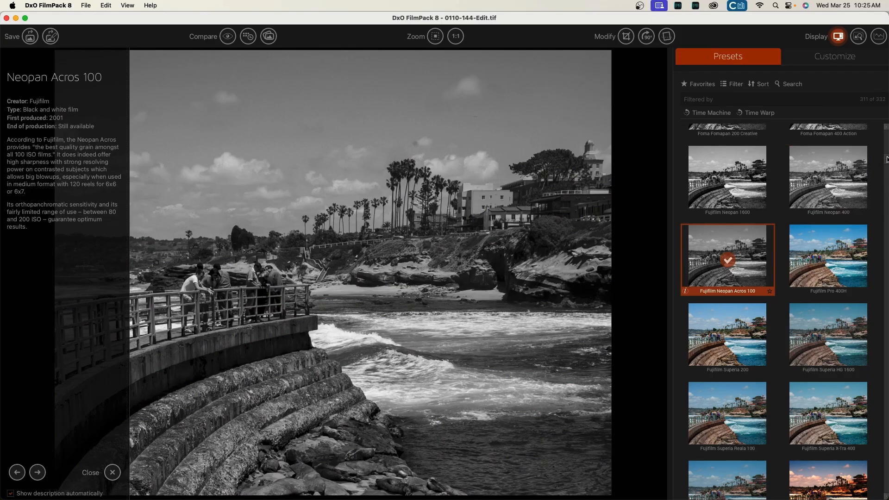
Apply the Harman Phoenix 200 negative film preset to the photo and close the film description.
scroll(886, 159, down, 4)
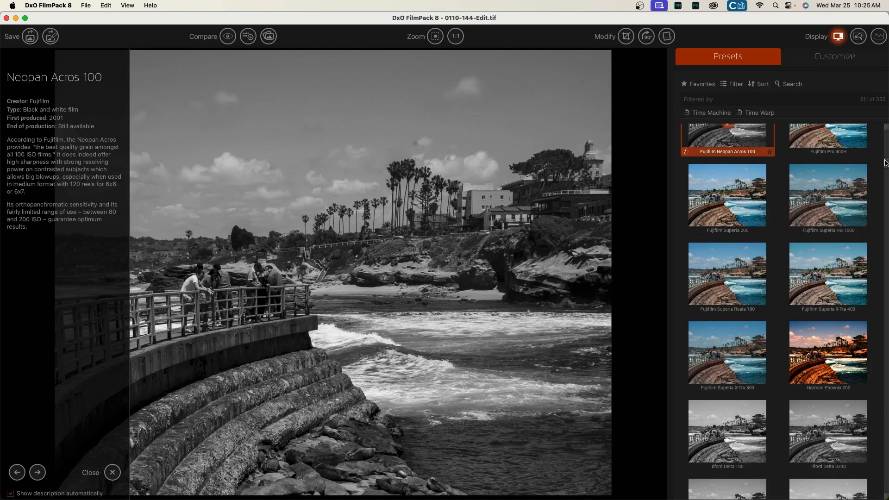
scroll(886, 163, down, 2)
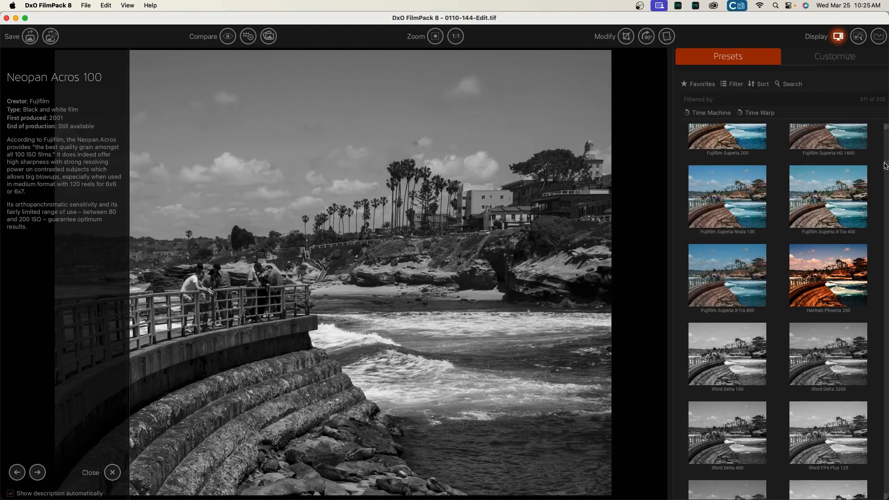
scroll(886, 165, up, 1)
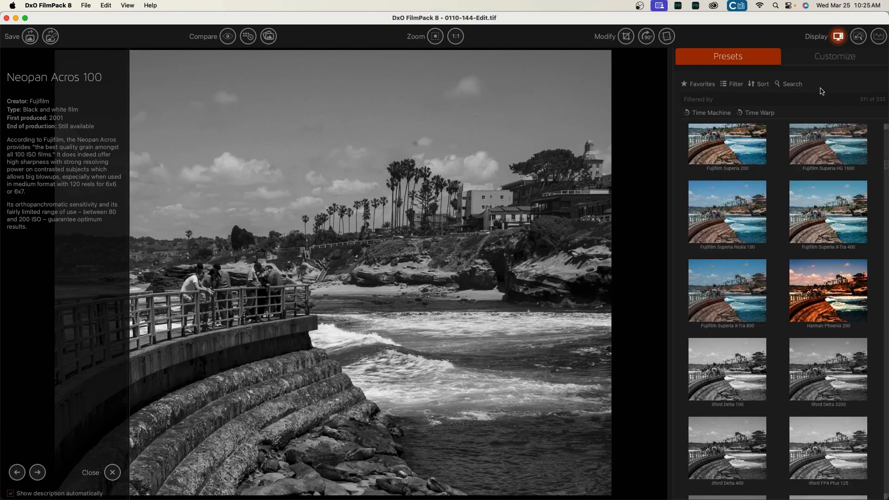
click(824, 292)
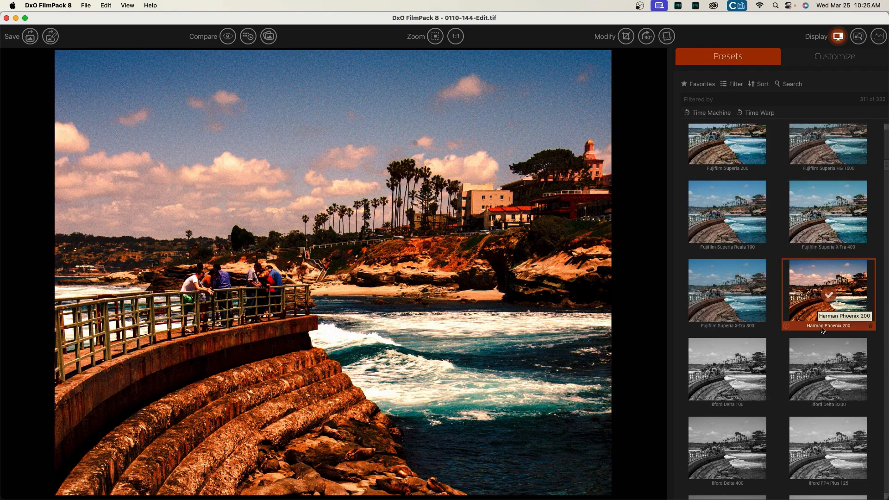
Try the Ilford Ilfocolor 400 Vintage Tone and Ilford XP2 negative film presets on the photo.
drag(887, 165, 883, 177)
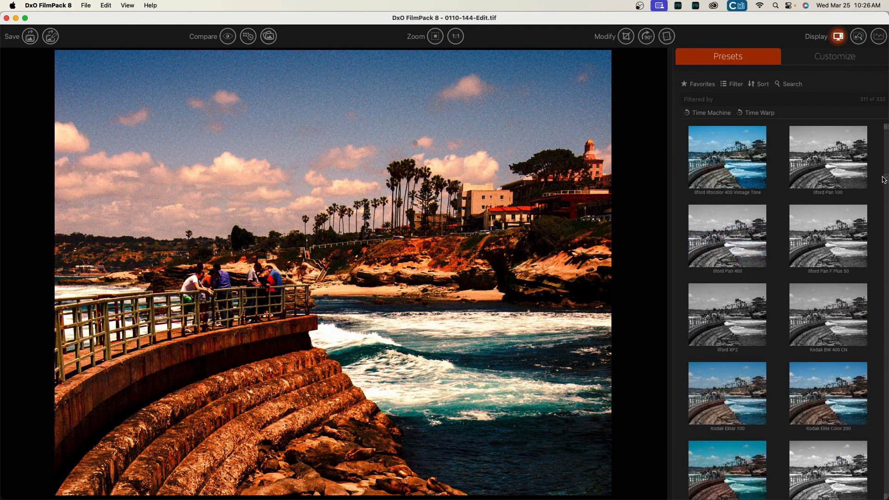
click(745, 154)
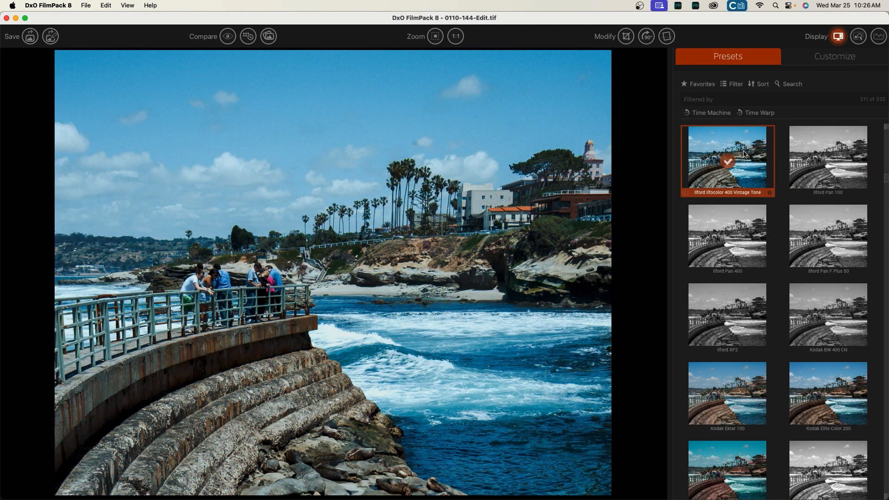
click(727, 343)
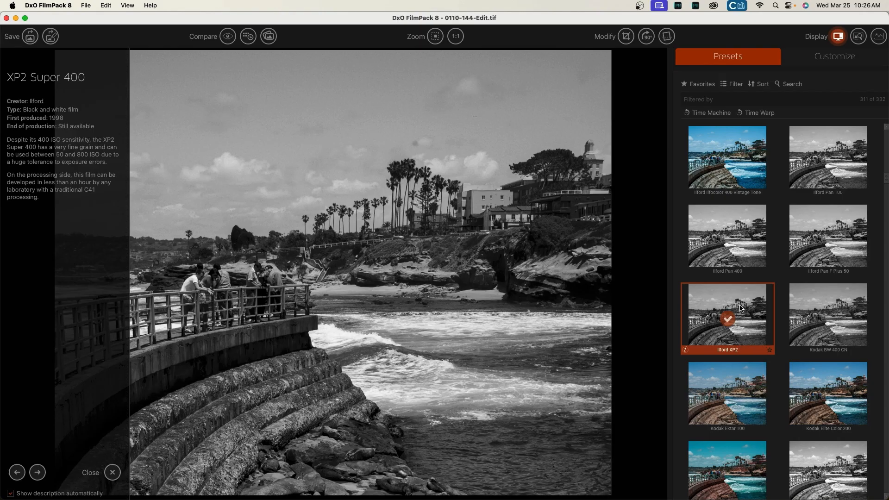
Apply the black-and-white Ilford XP2 preset to the photo and close the film description.
mouse_move(884, 198)
mouse_down()
mouse_move(885, 216)
mouse_move(884, 181)
mouse_up()
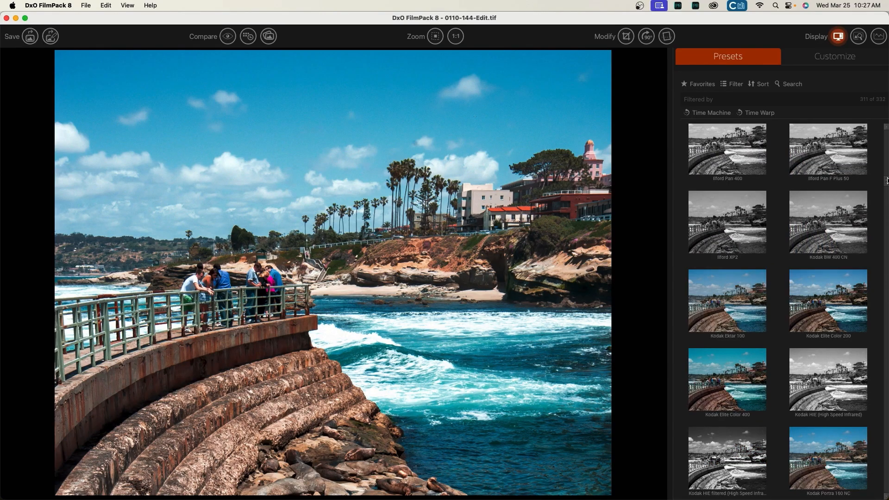
click(740, 230)
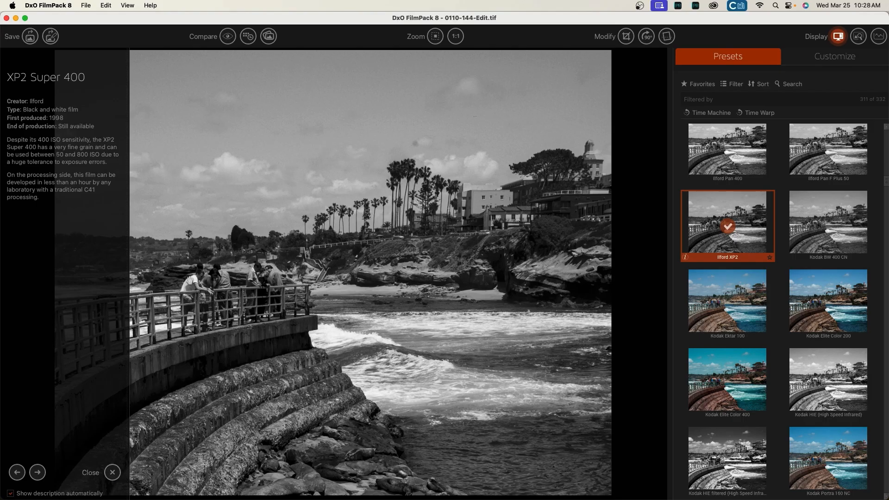
click(113, 473)
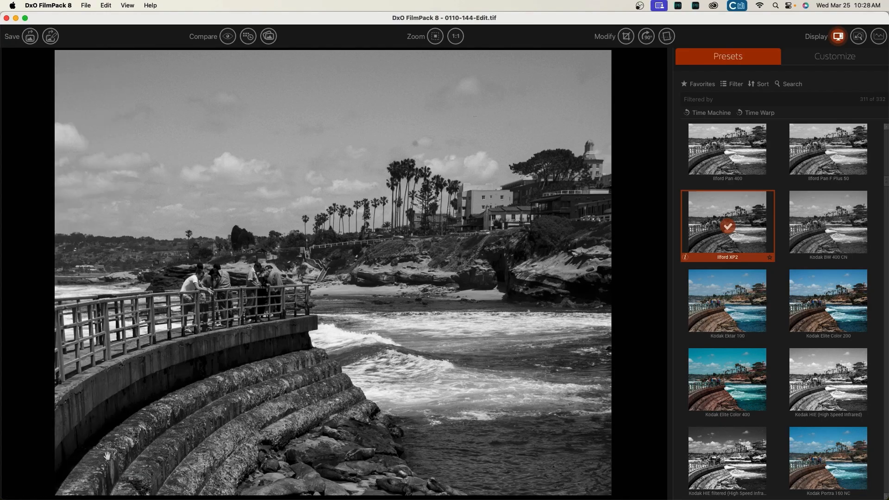
Customize the Ilford XP2 look by raising its grain intensity to 150, judging the effect at 100% zoom.
click(839, 59)
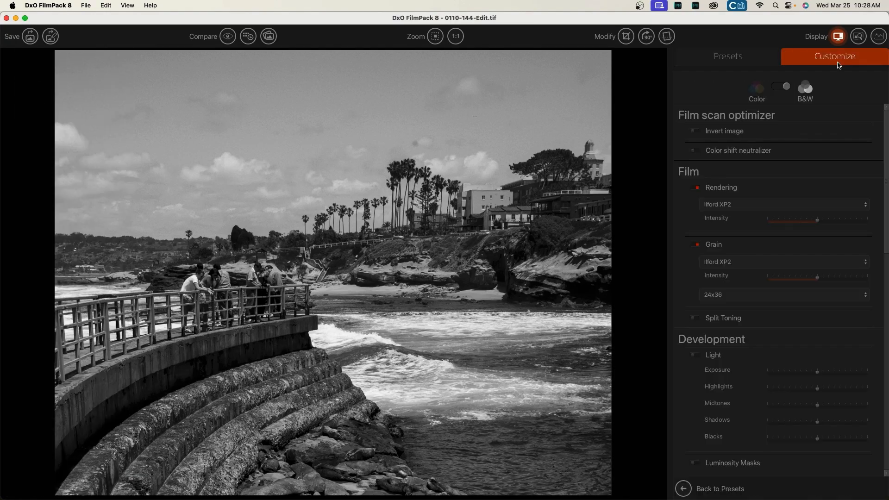
drag(886, 155, 886, 170)
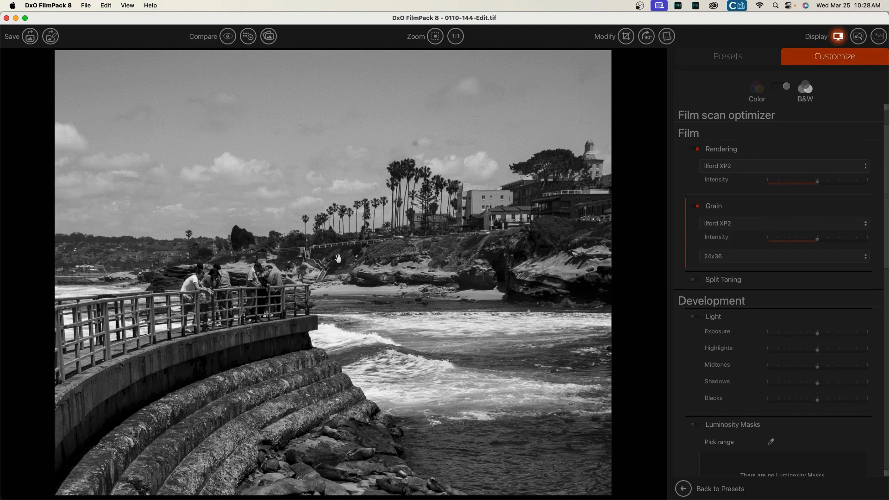
click(456, 37)
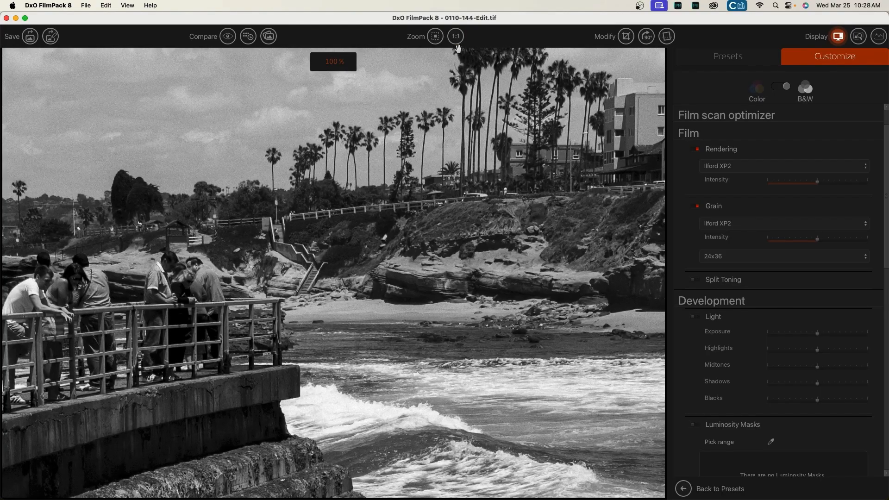
drag(452, 216, 472, 254)
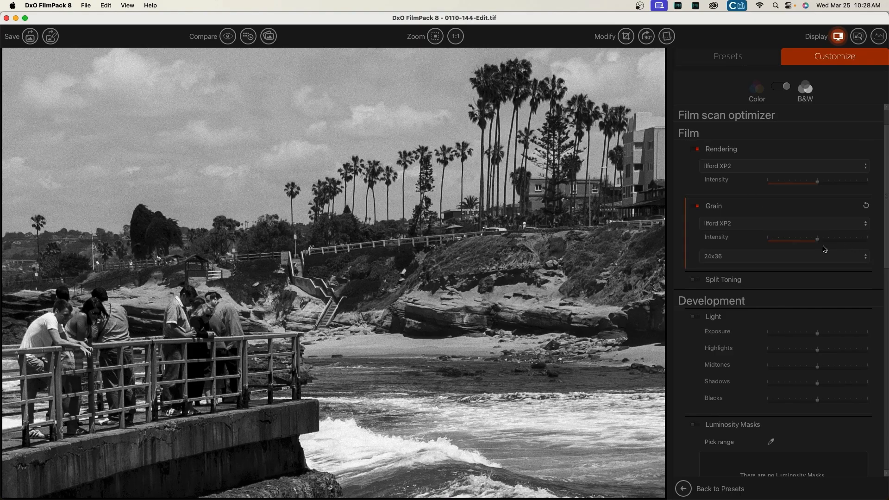
drag(819, 242, 842, 246)
Lighten the photo's midtones to 40 in the Light settings and compare the whole image with the 100% view.
drag(885, 204, 885, 260)
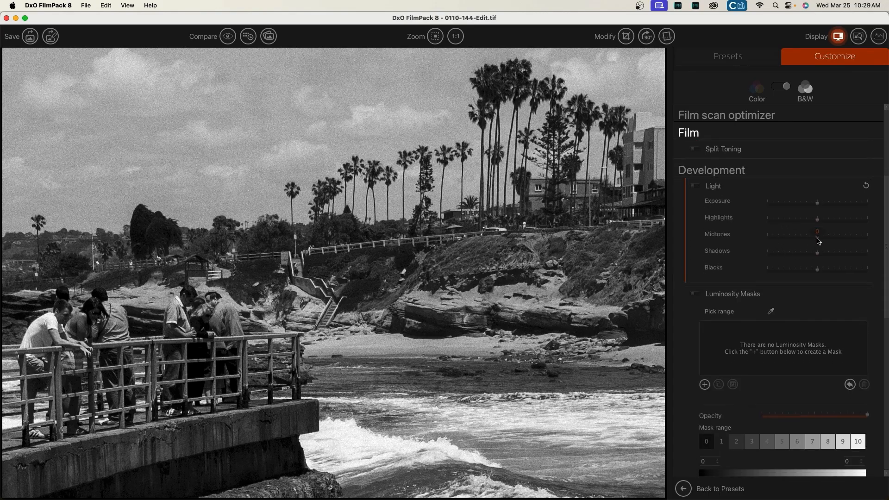
drag(818, 240, 837, 241)
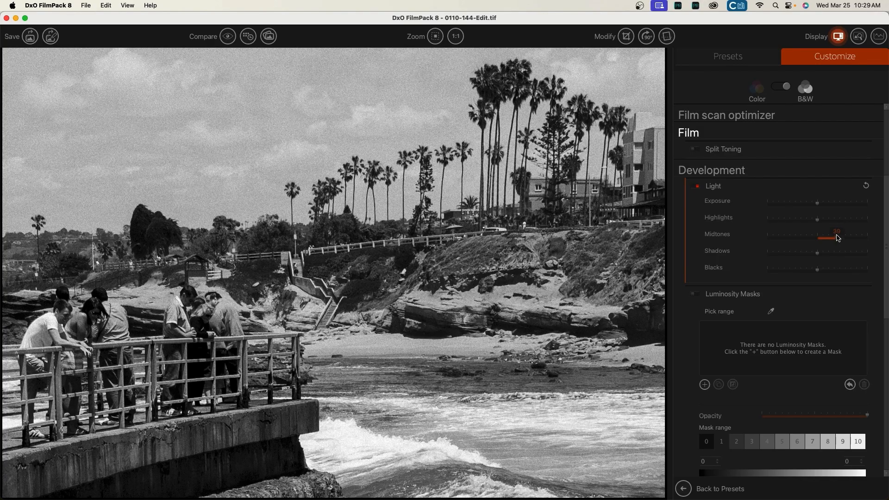
drag(839, 238, 839, 239)
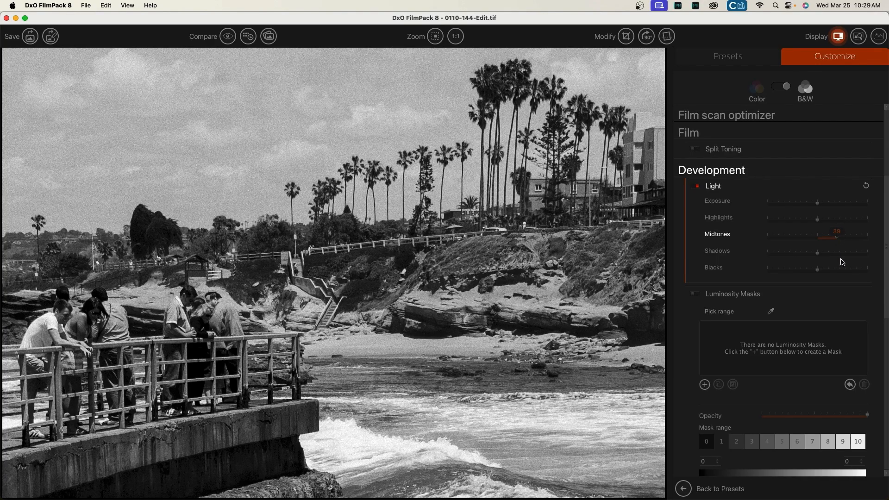
click(434, 36)
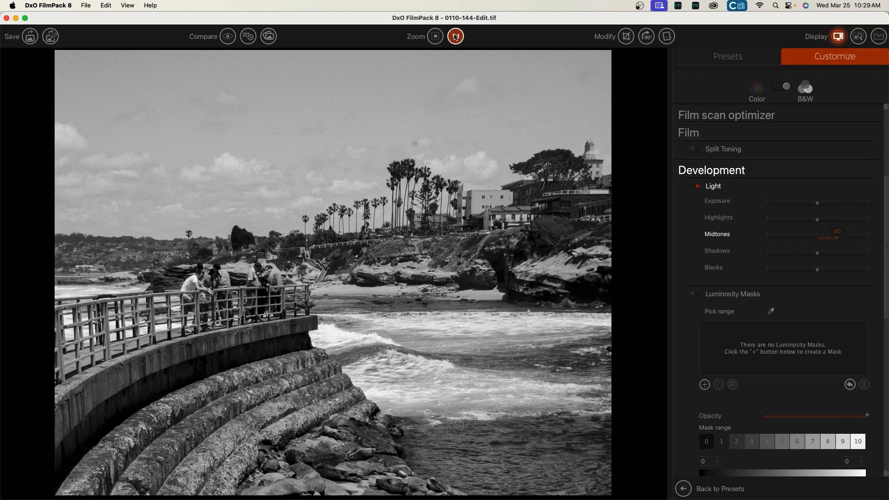
click(456, 37)
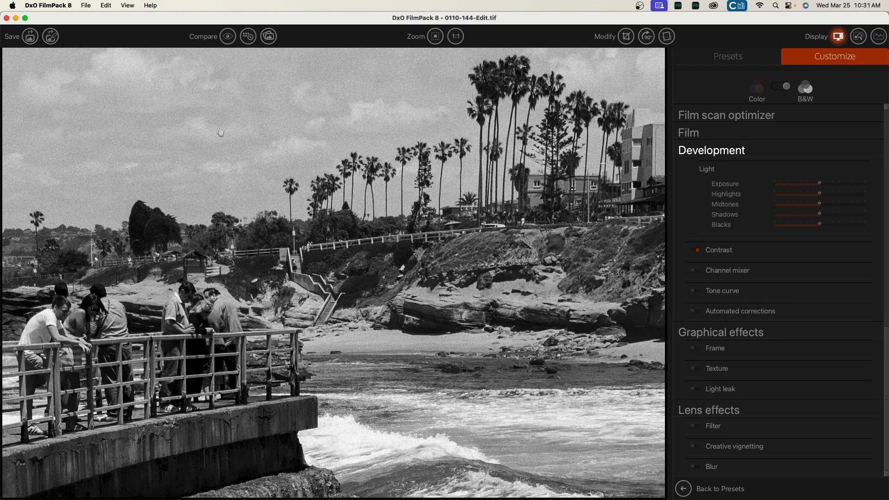
Start a new custom preset from the current settings, name it as a personalized Ilford XP2, and enter the creator's name.
click(51, 37)
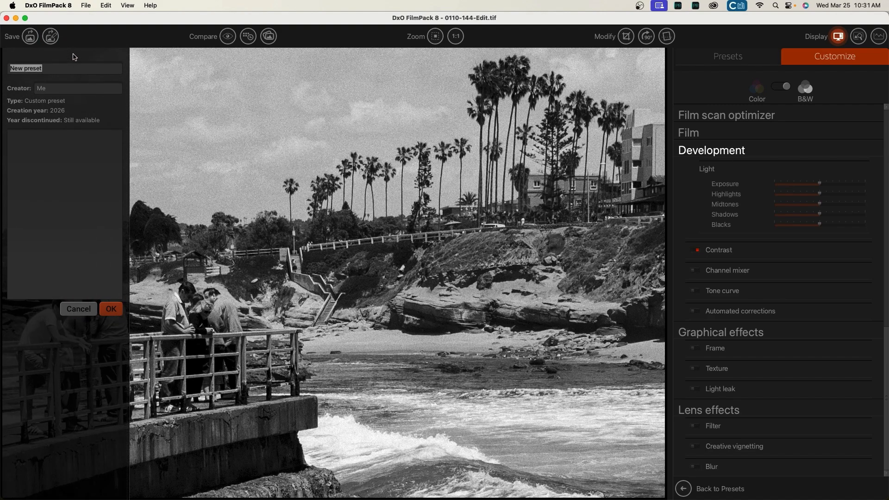
text(John's Ilford XP)
key(Delete)
text(John Warren)
Enter the preset description "Modified the Grain structure 150 and lightened the midtones to 40.".
text(Modified the)
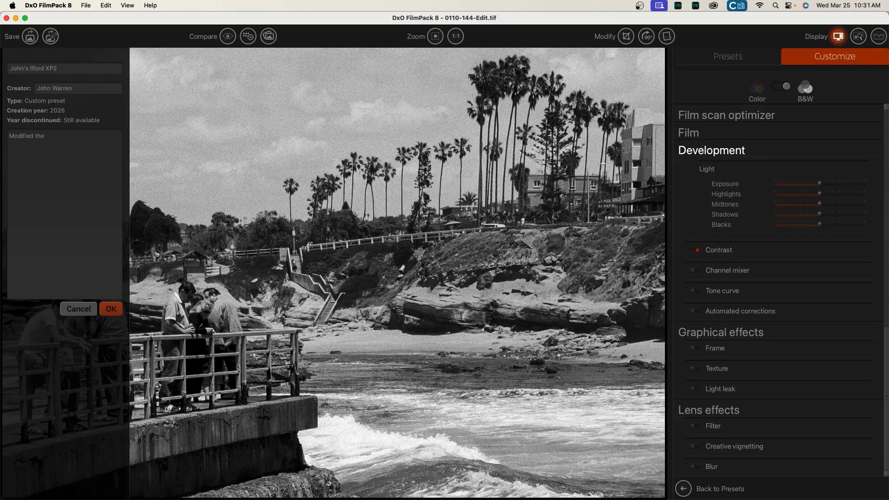
text( Grain structure)
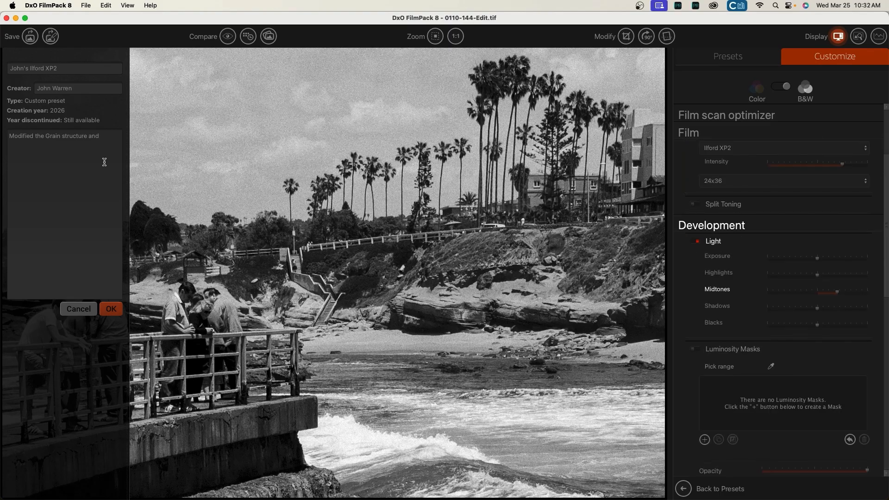
text(and lightened the midtones to 40)
click(88, 136)
text(150)
click(101, 141)
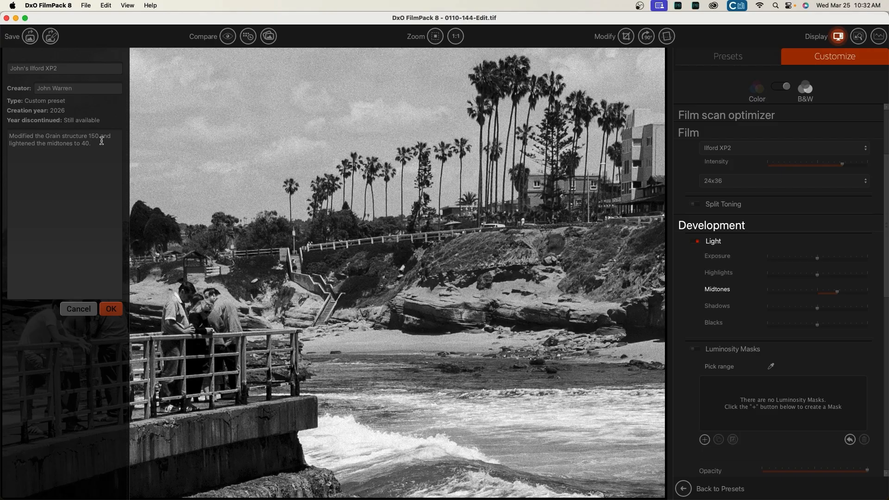
Store the new custom preset and save the edited black-and-white photo back to Lightroom Classic.
click(112, 310)
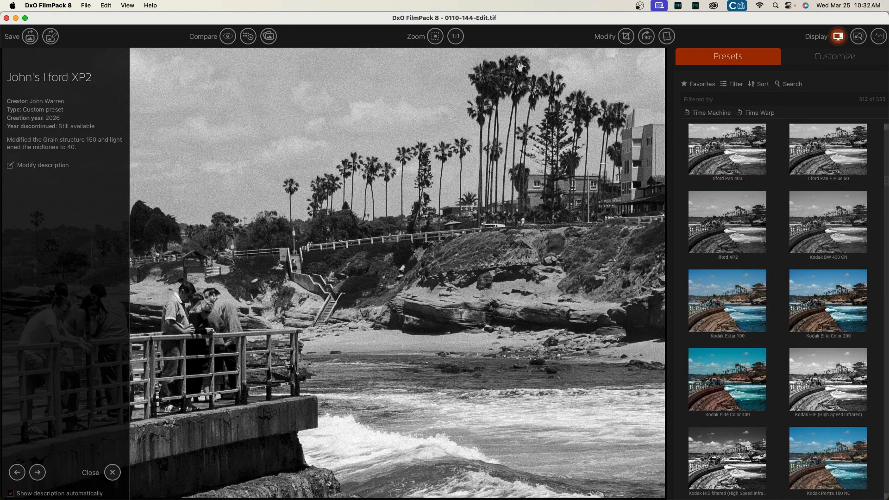
click(29, 40)
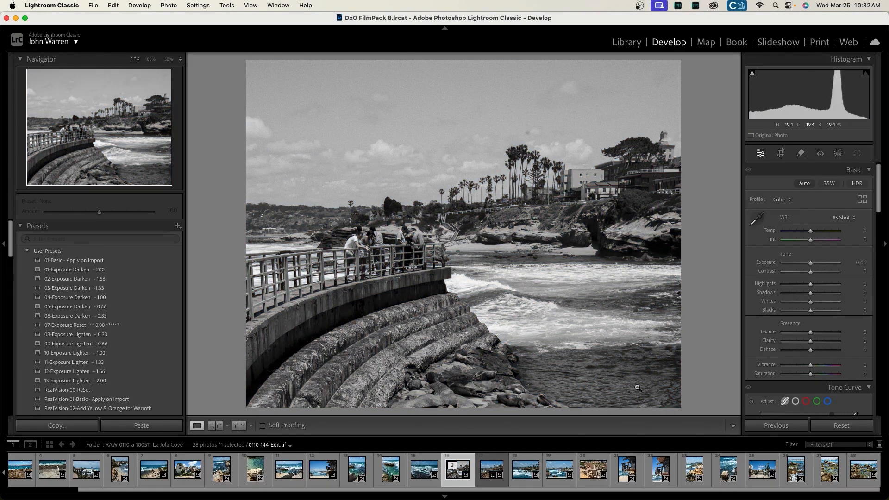
Send 0110-150.NEF from Lightroom Classic to DxO FilmPack 8 as a 16-bit ProPhoto RGB TIFF copy with Lightroom adjustments.
click(629, 470)
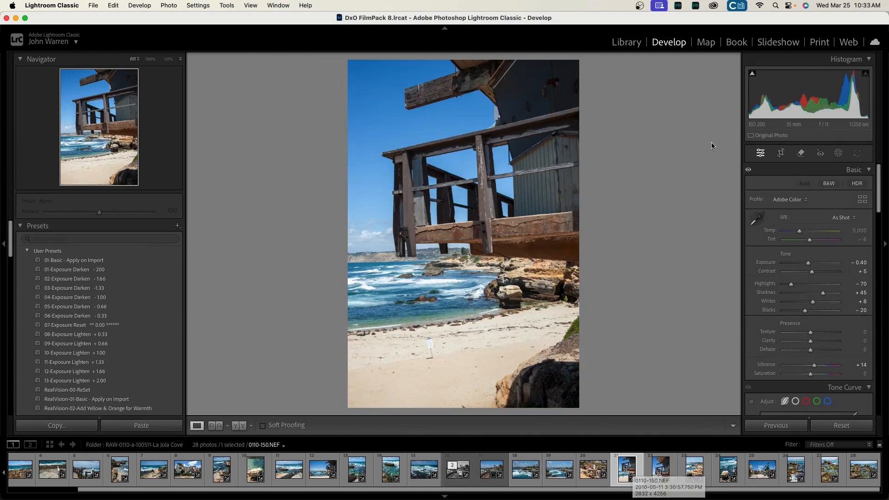
right_click(490, 214)
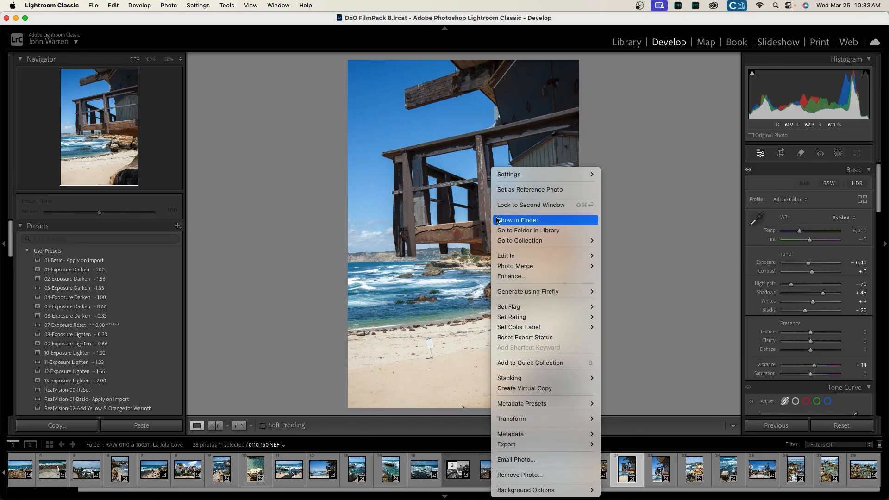
mouse_move(547, 256)
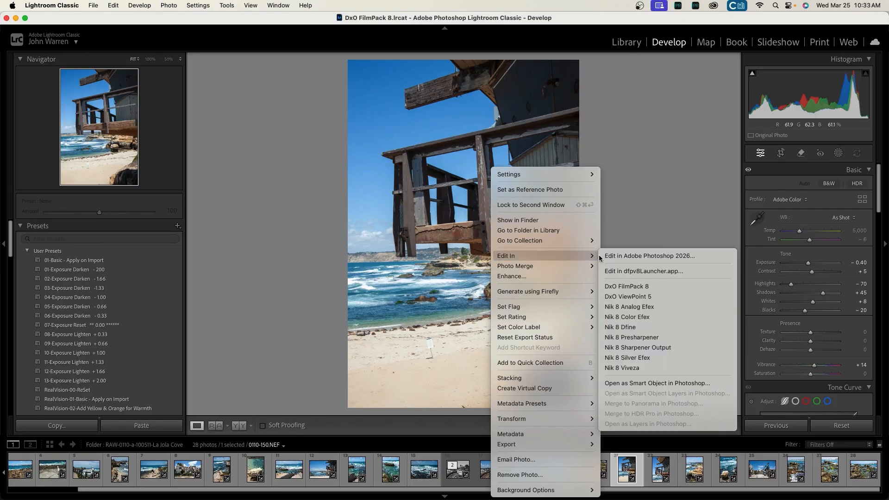
click(653, 288)
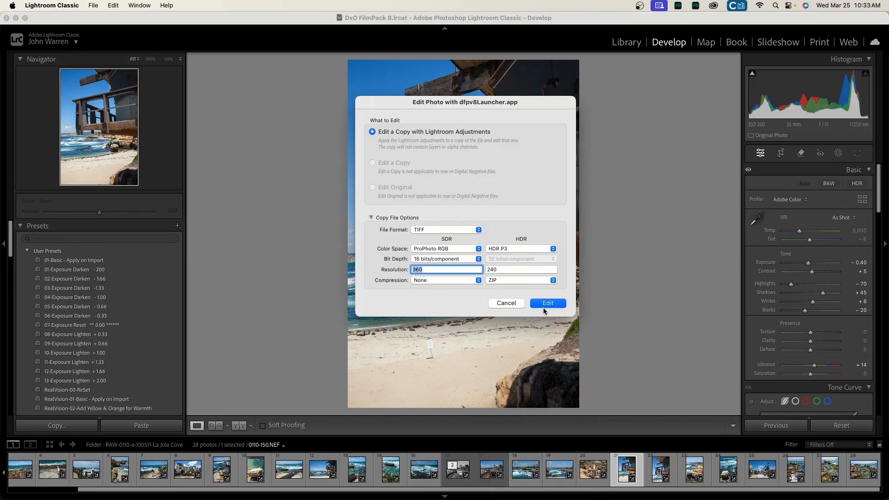
click(544, 303)
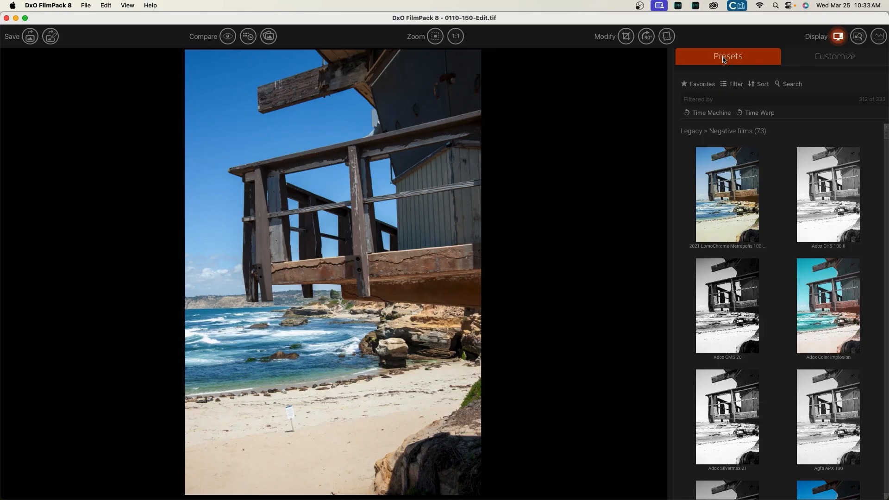
Mark the custom Ilford XP2 preset under My presets as a favorite and show only the favorite presets.
drag(886, 135, 879, 179)
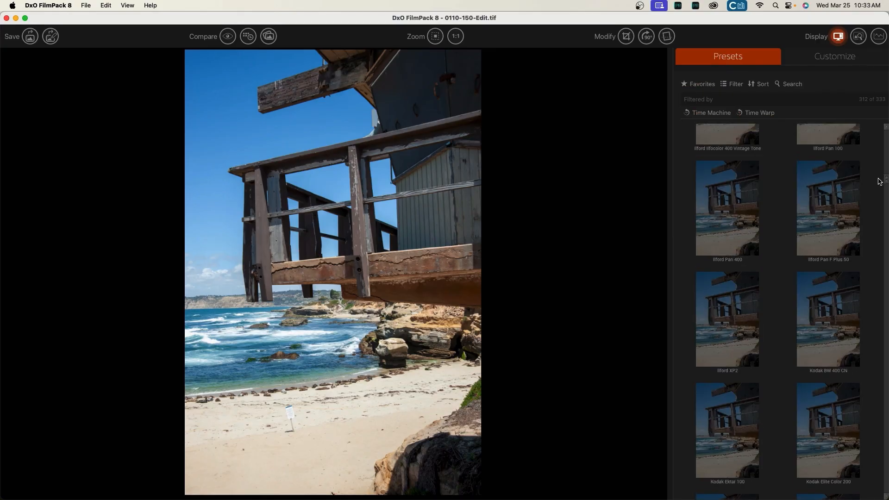
scroll(829, 347, down, 20)
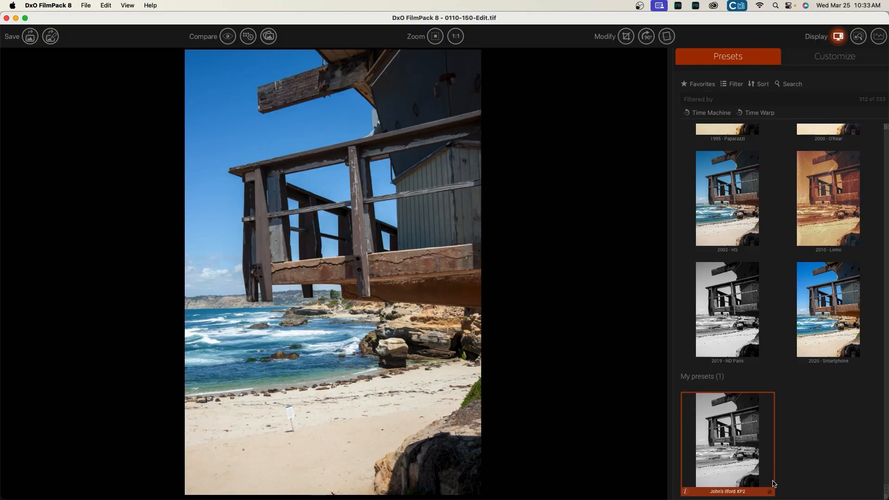
click(770, 494)
click(703, 85)
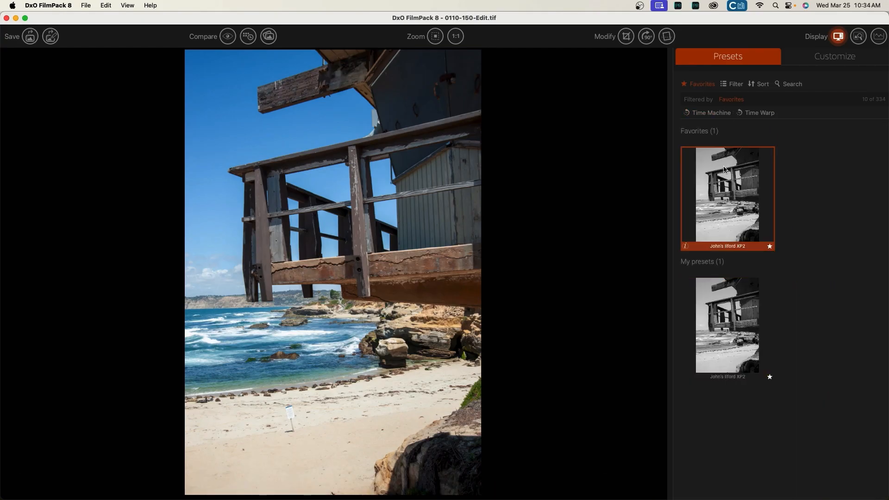
Apply the favorite custom Ilford XP2 preset to the beach photo and save the image back to Lightroom Classic.
click(725, 202)
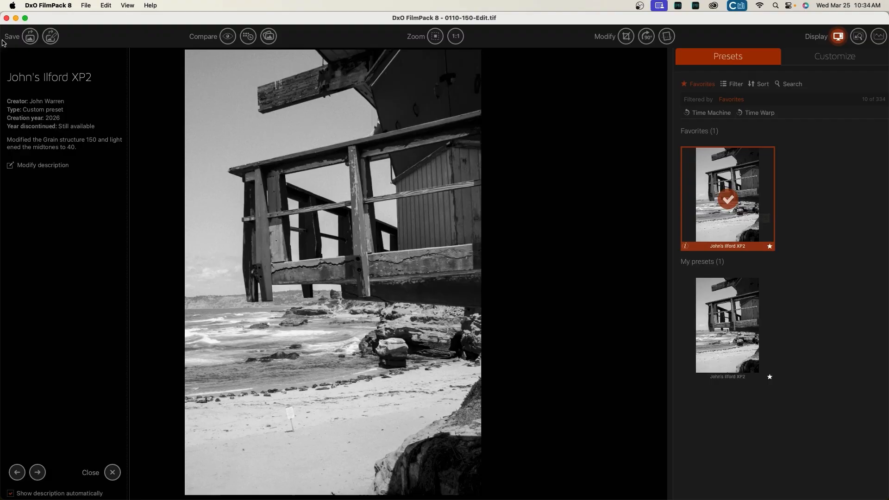
click(31, 39)
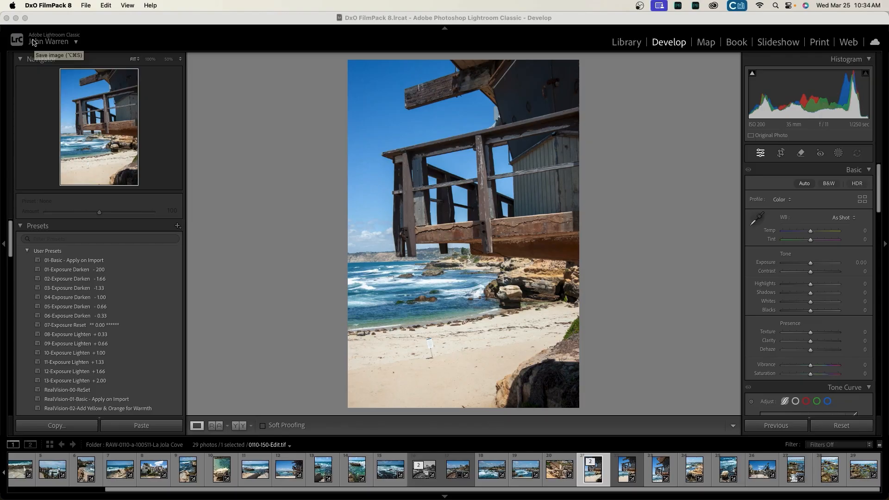